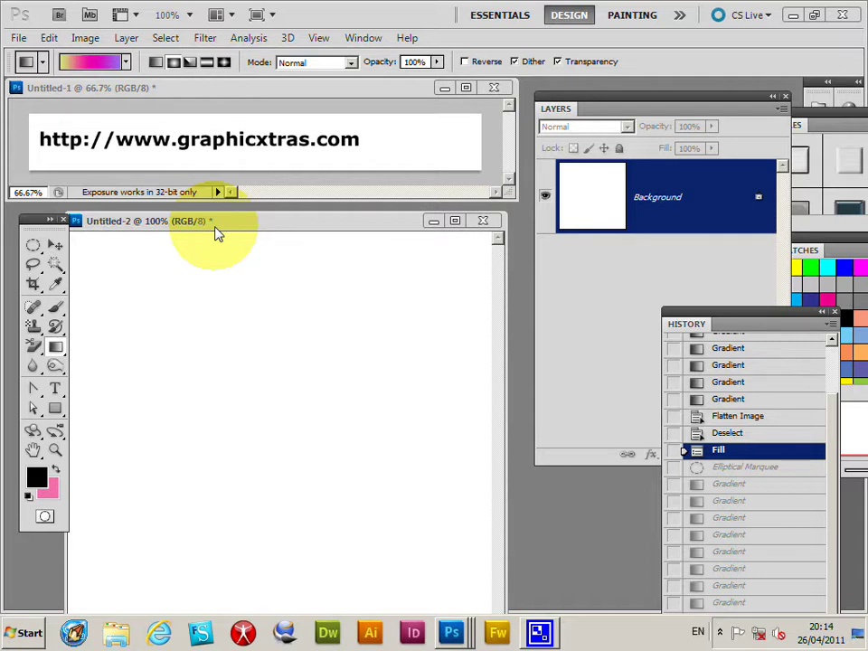
# Step: Drag a large elliptical marquee across the centre of the blank Untitled-2 canvas
pyautogui.click(34, 246)
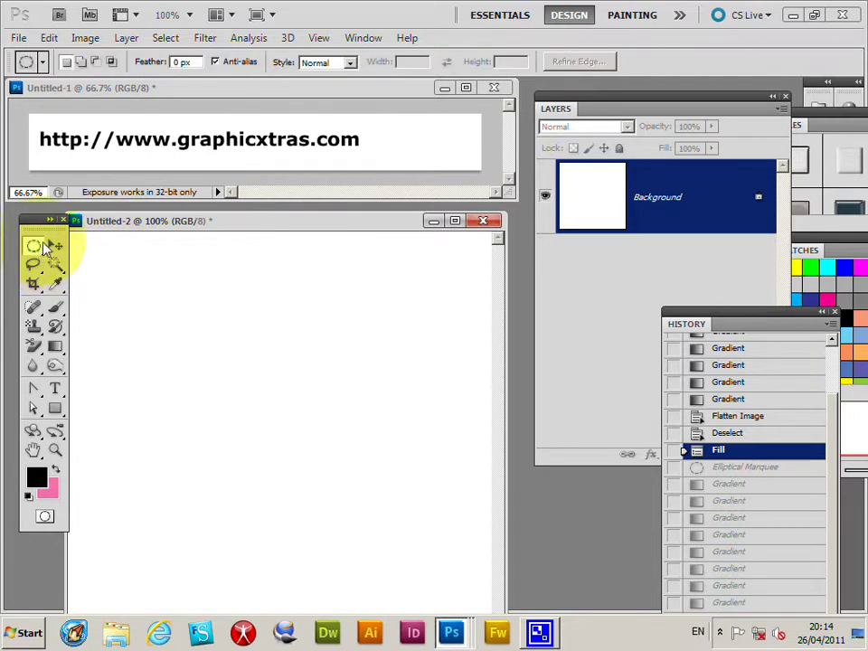
pyautogui.moveTo(164, 286); pyautogui.dragTo(382, 554)
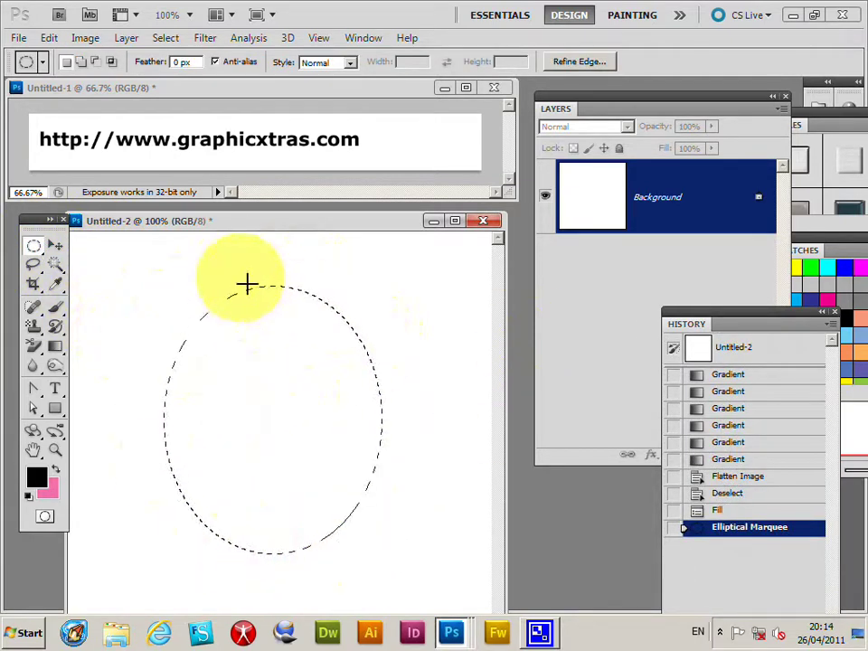
# Step: Select the Gradient tool with the pink-and-yellow gradient preset
pyautogui.click(55, 344)
pyautogui.click(126, 63)
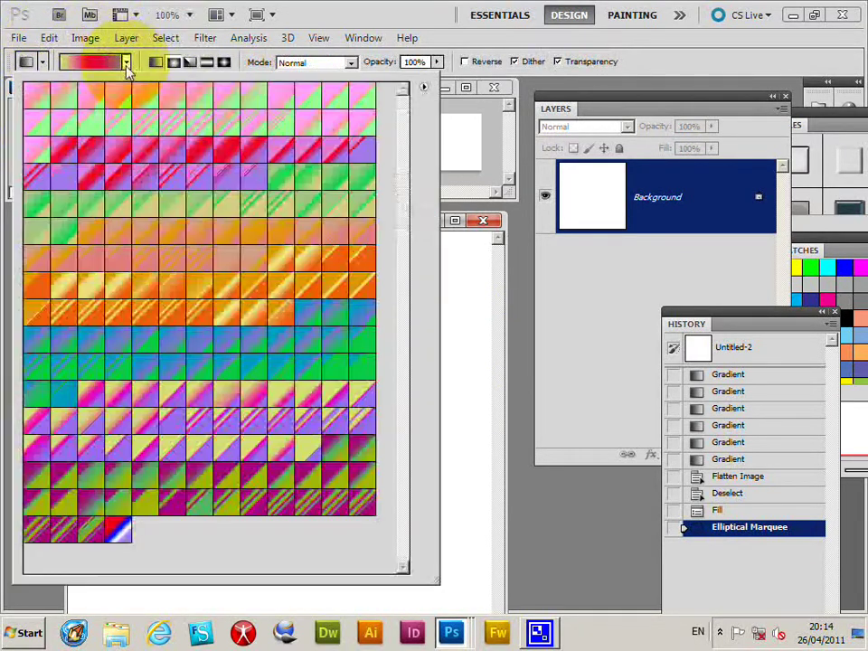
pyautogui.click(56, 117)
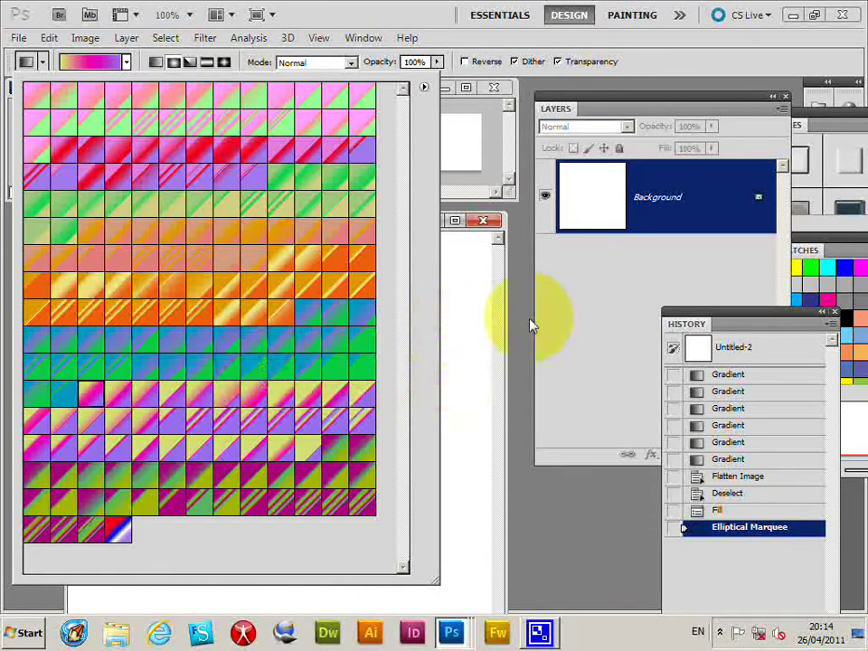
pyautogui.click(185, 343)
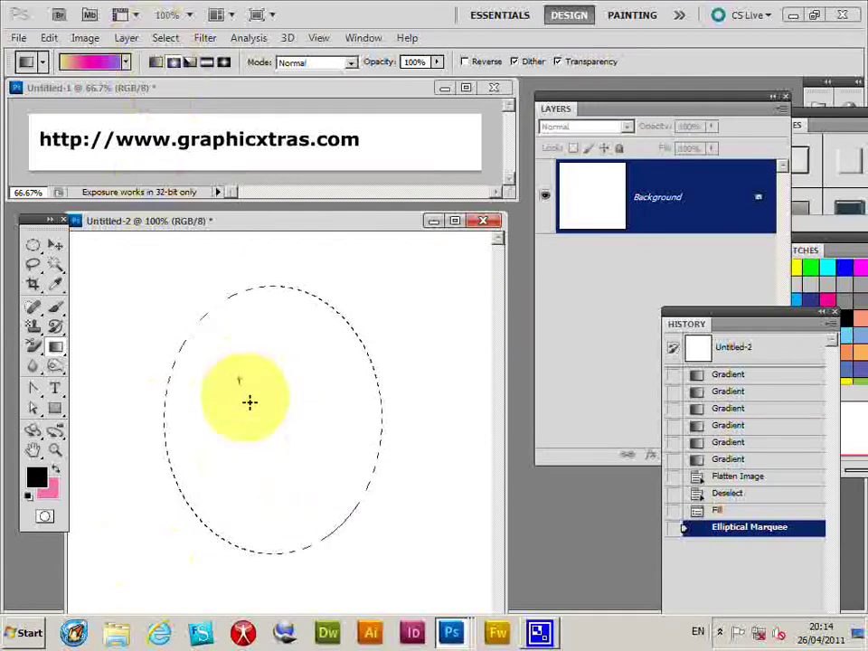
# Step: Drag gradients in the oval, ending with a radial magenta fill with an upper-left yellow highlight
pyautogui.moveTo(257, 415); pyautogui.dragTo(388, 539)
pyautogui.moveTo(321, 508); pyautogui.dragTo(360, 477)
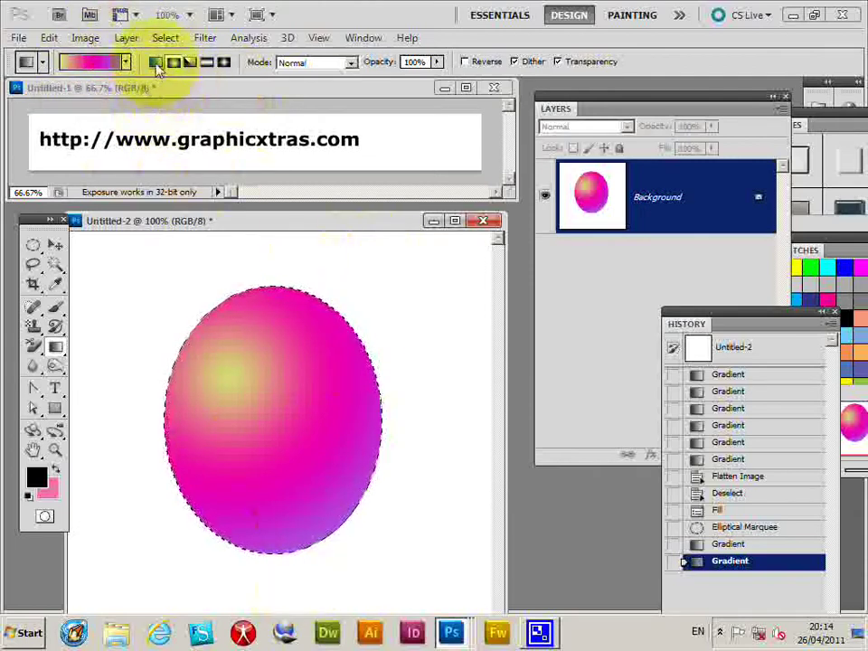
pyautogui.moveTo(258, 546); pyautogui.dragTo(259, 546)
pyautogui.moveTo(228, 446); pyautogui.dragTo(312, 446)
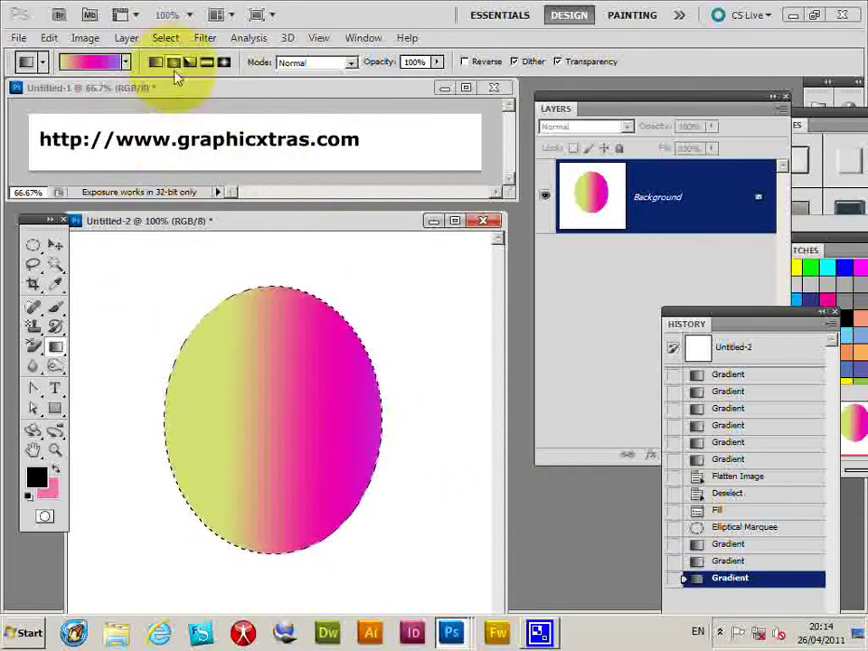
pyautogui.moveTo(268, 397); pyautogui.dragTo(242, 399)
pyautogui.moveTo(344, 534); pyautogui.dragTo(395, 546)
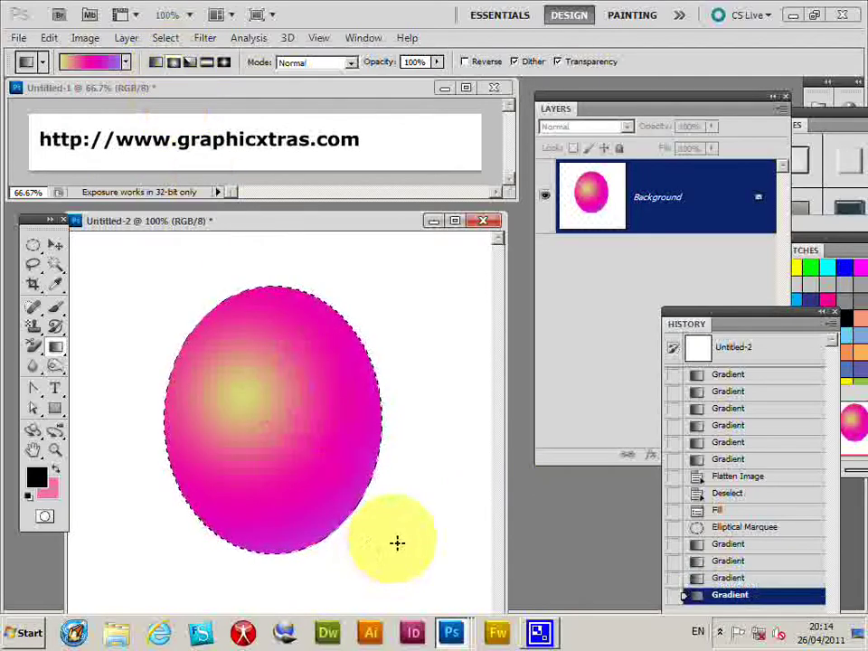
# Step: Define the pink oval as a brush preset
pyautogui.click(49, 38)
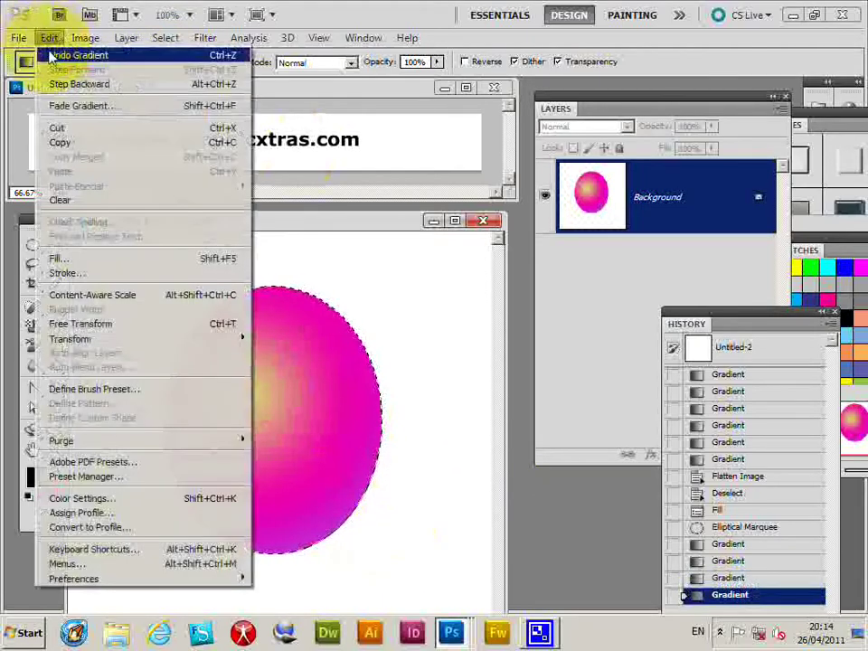
pyautogui.click(76, 390)
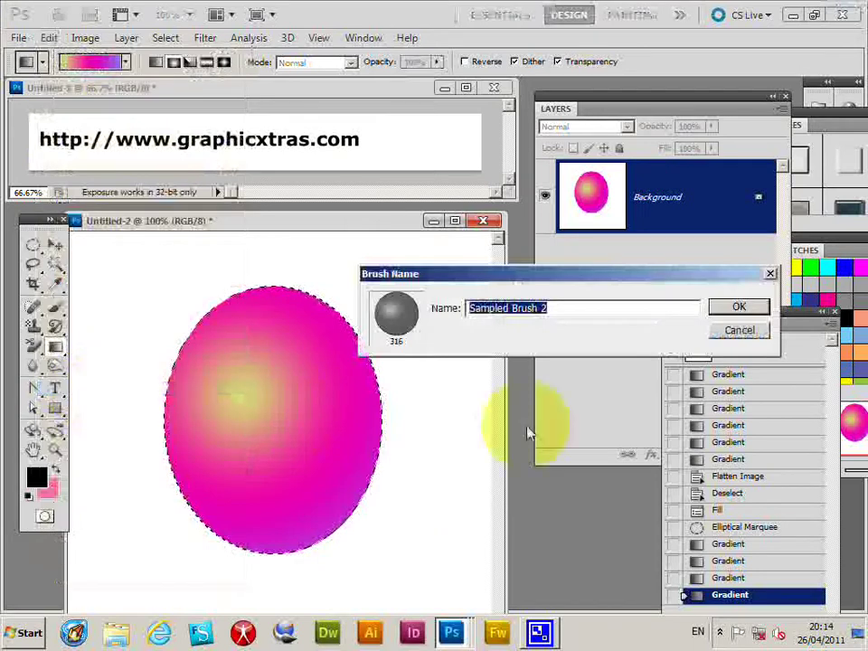
pyautogui.click(738, 308)
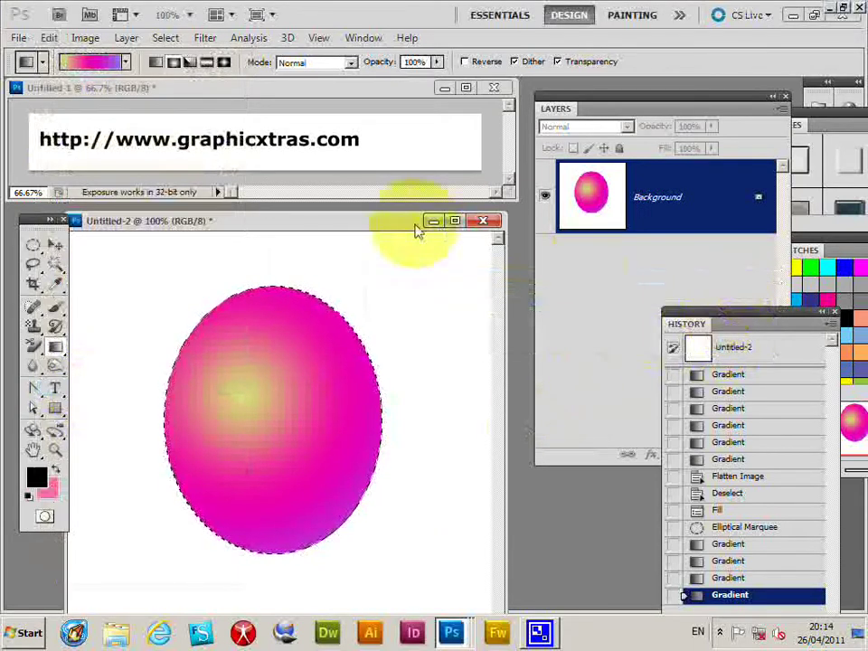
# Step: Set gradient mode to Difference and drag gradients until the oval turns green and black
pyautogui.click(316, 62)
pyautogui.click(307, 404)
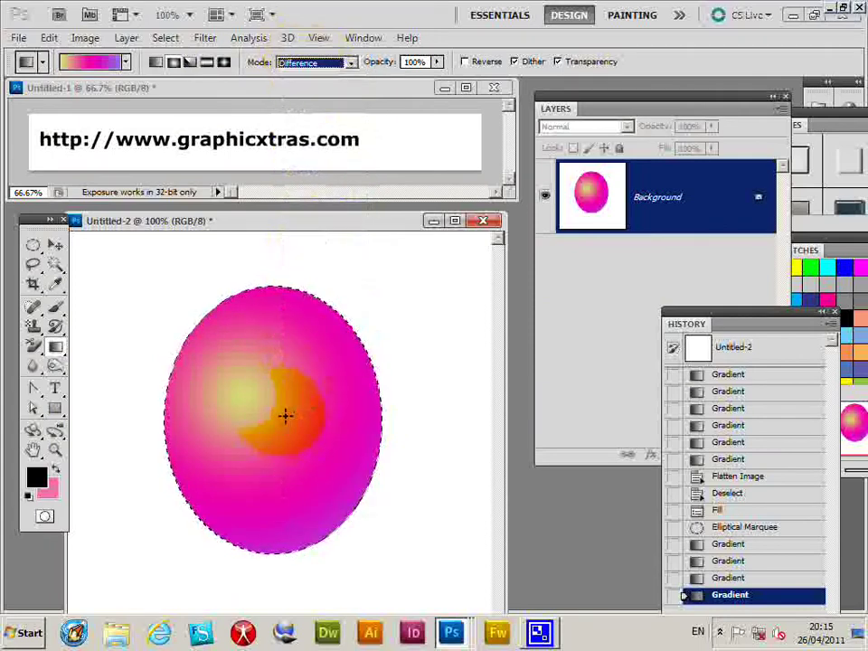
pyautogui.moveTo(285, 415); pyautogui.dragTo(317, 448)
pyautogui.moveTo(284, 335); pyautogui.dragTo(317, 354)
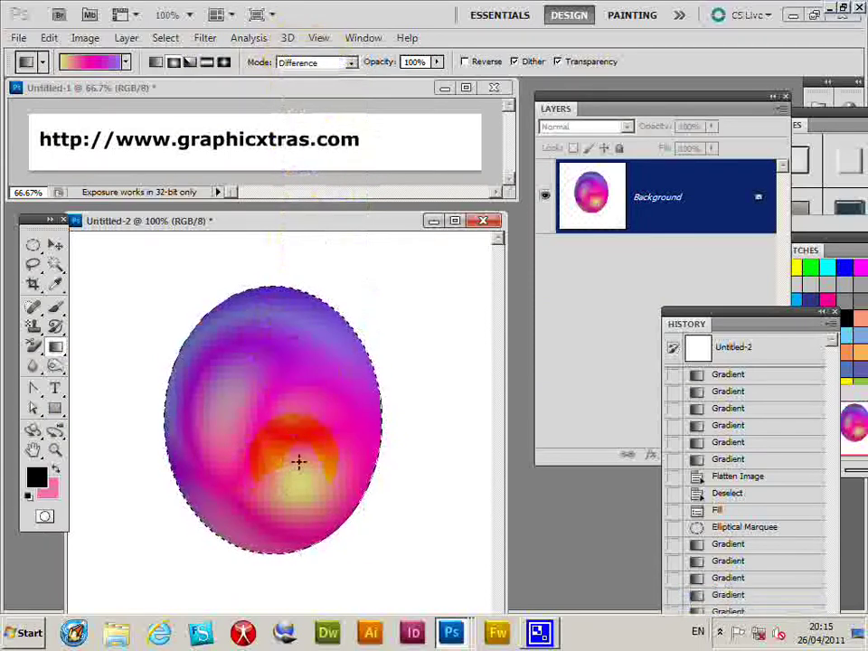
pyautogui.moveTo(298, 462); pyautogui.dragTo(347, 279)
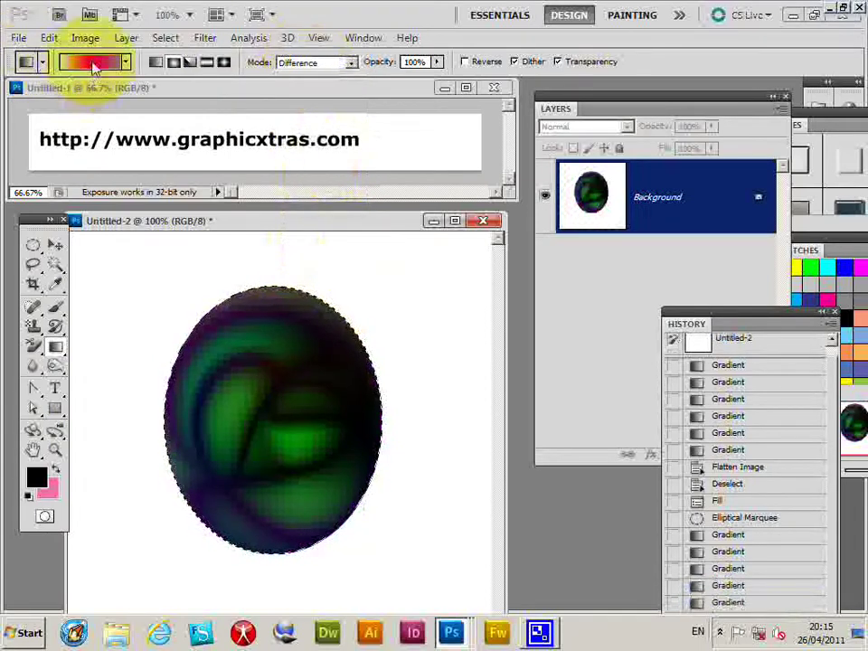
# Step: Define the recoloured green oval as a second brush preset
pyautogui.click(49, 37)
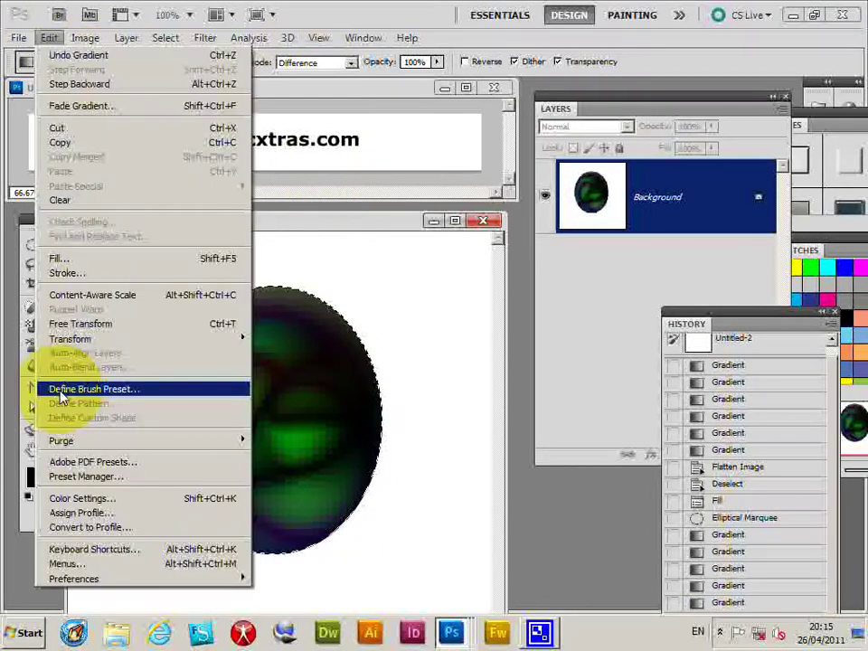
pyautogui.click(61, 390)
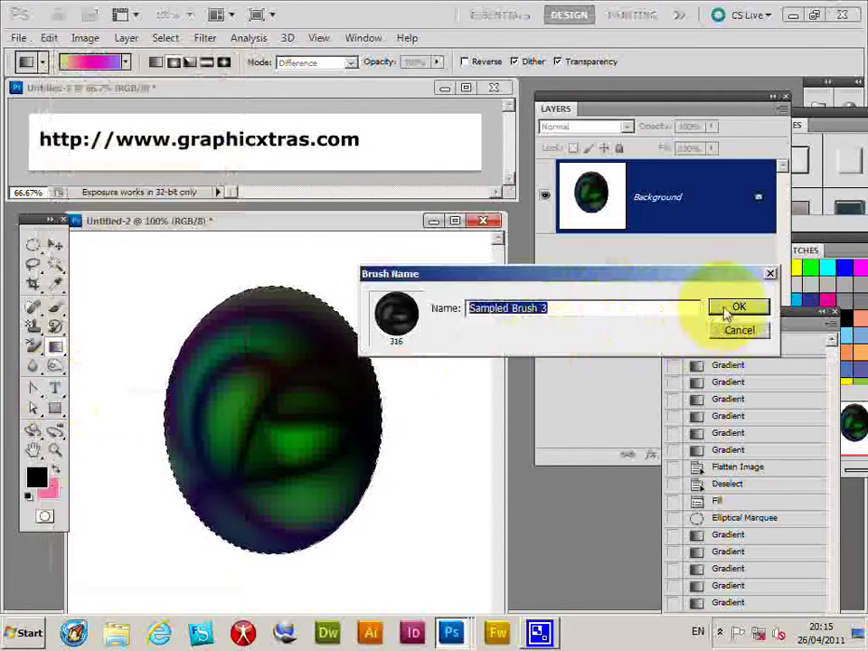
pyautogui.click(728, 307)
# Step: Deselect the oval and stamp several dabs with the new green sphere brush
pyautogui.click(166, 37)
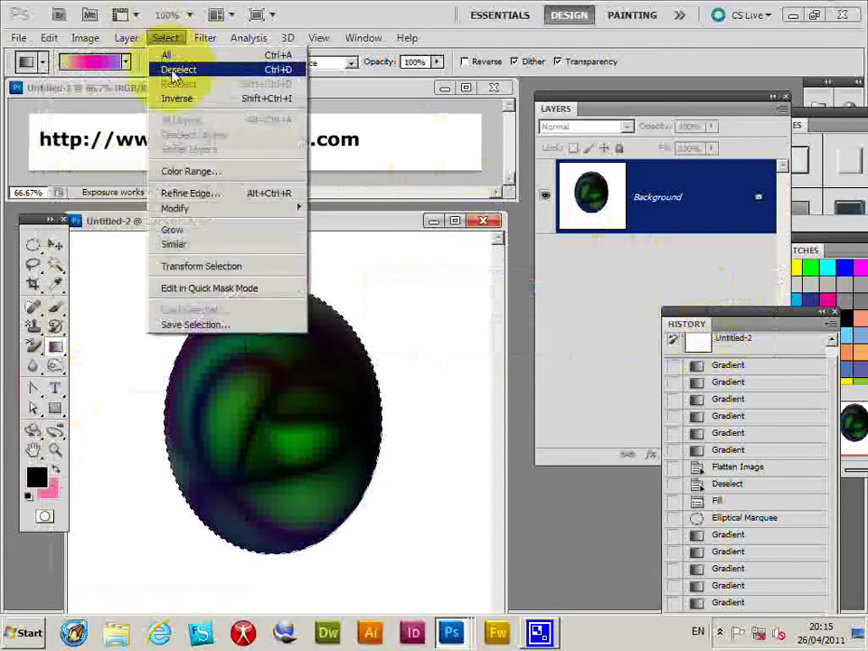
pyautogui.click(178, 70)
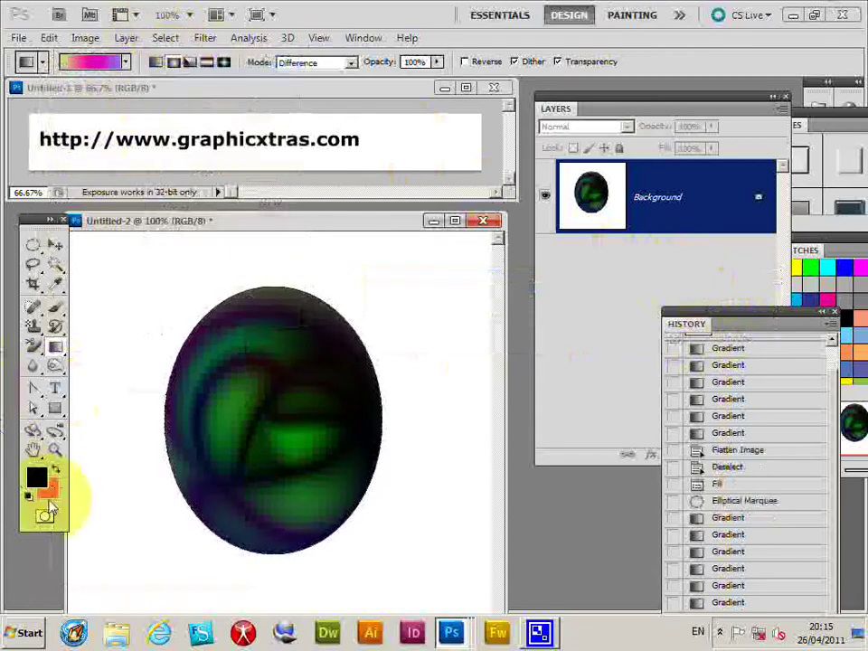
pyautogui.click(56, 318)
pyautogui.click(86, 62)
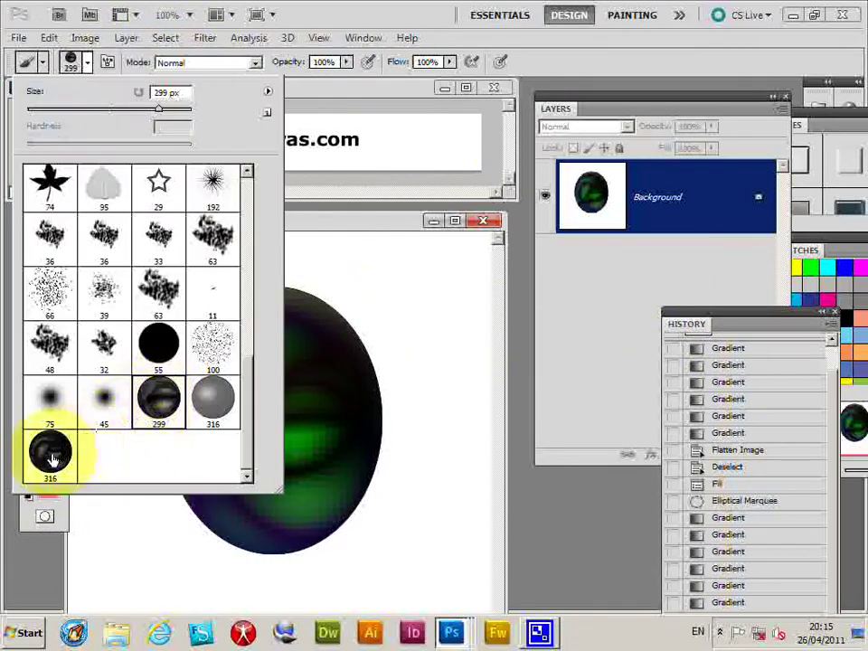
pyautogui.moveTo(402, 367)
pyautogui.mouseDown()
pyautogui.moveTo(262, 411)
pyautogui.moveTo(165, 330)
pyautogui.mouseUp()
pyautogui.click(131, 511)
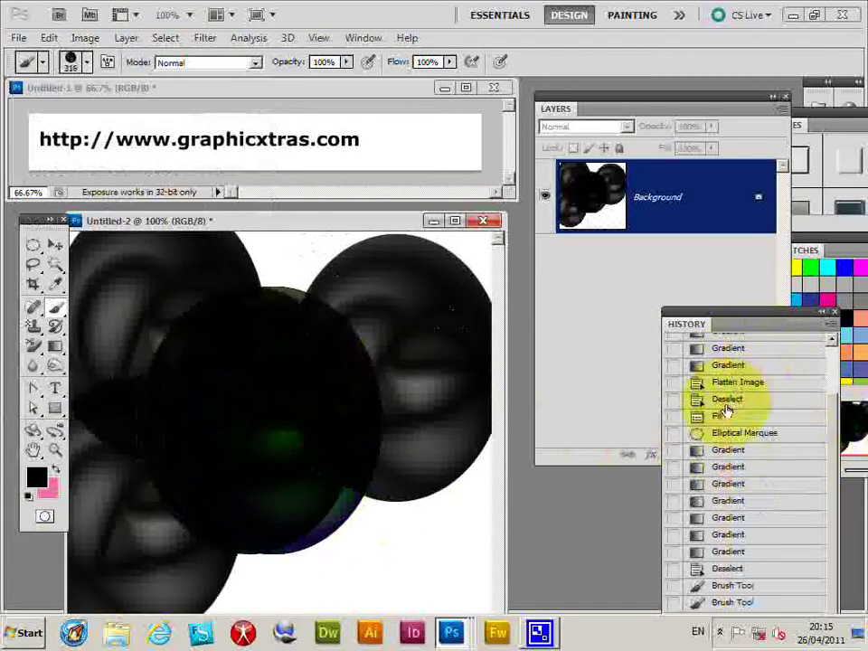
# Step: Fill the canvas with white and stamp two dark spheres, left and right
pyautogui.click(48, 38)
pyautogui.click(57, 258)
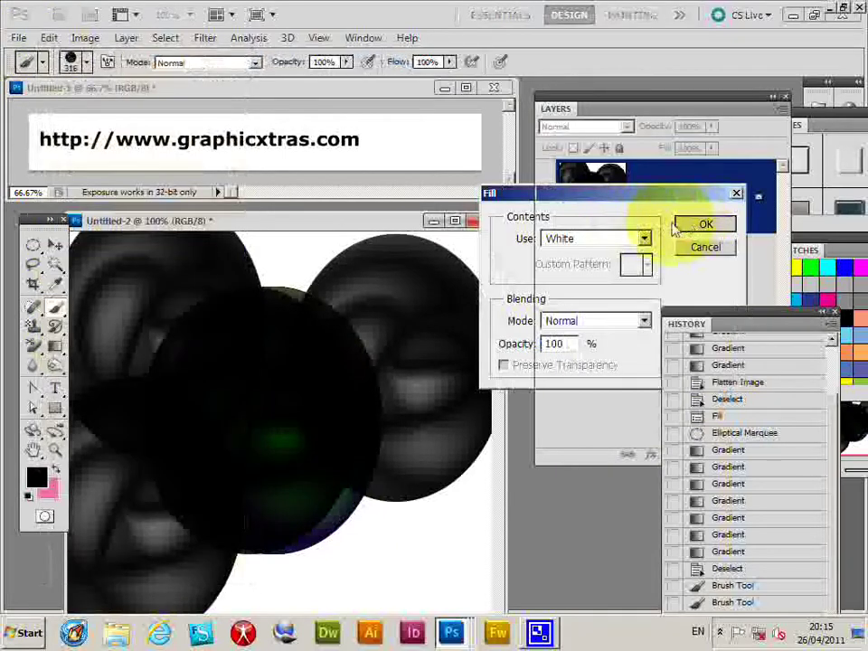
pyautogui.click(701, 224)
pyautogui.click(147, 323)
pyautogui.click(387, 380)
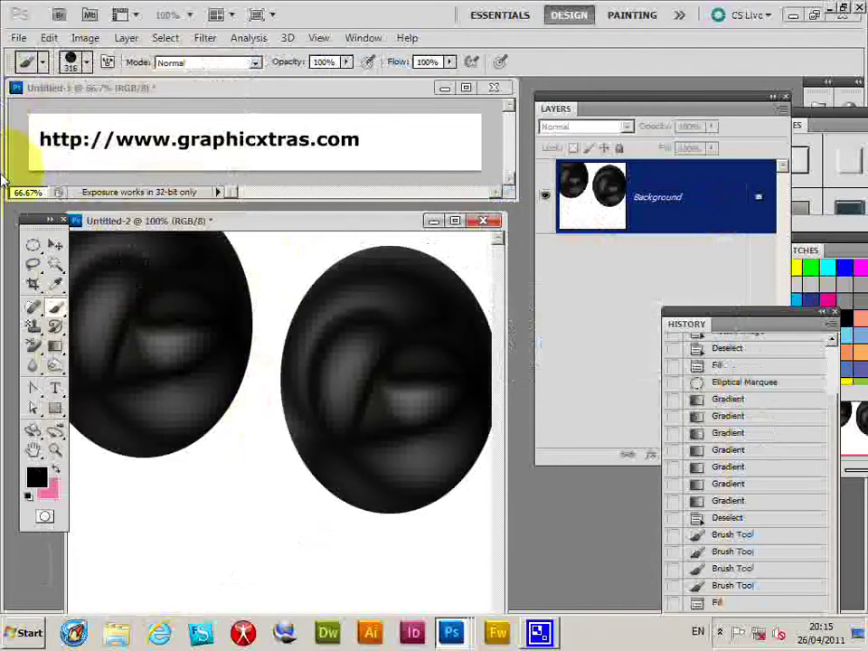
# Step: Stamp two spheres with the grey sphere brush, then revert to the white-filled state
pyautogui.click(71, 60)
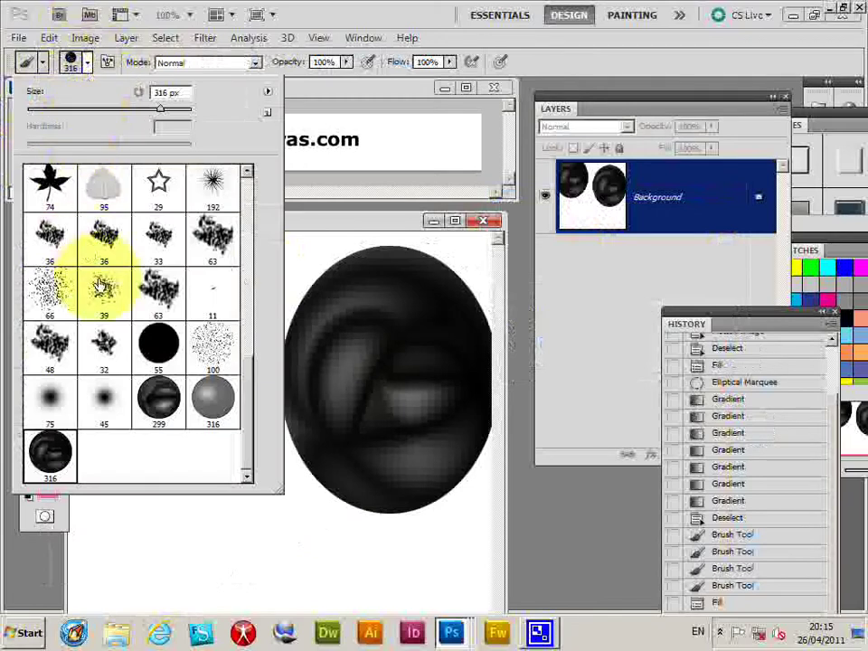
pyautogui.click(212, 397)
pyautogui.click(320, 499)
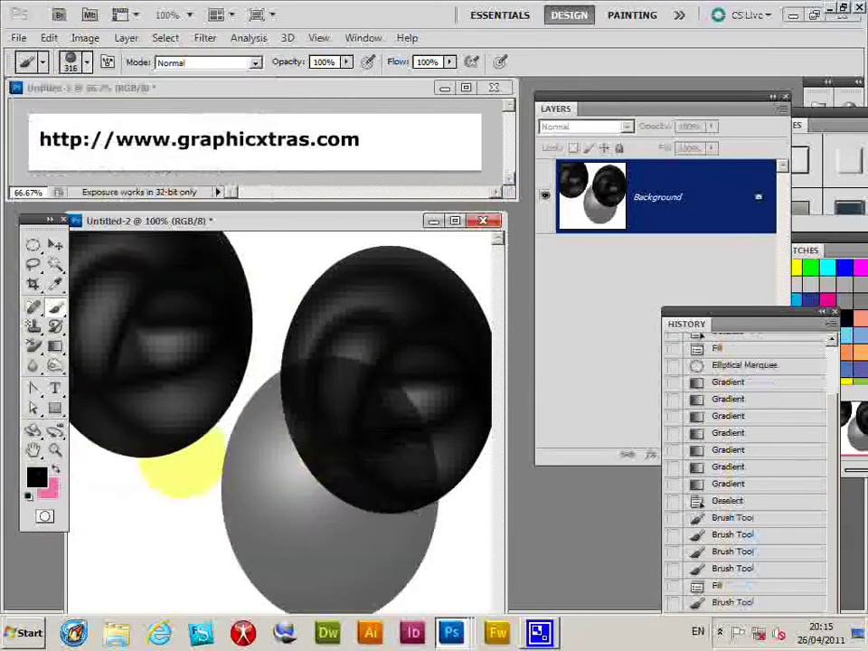
pyautogui.click(186, 466)
pyautogui.click(724, 567)
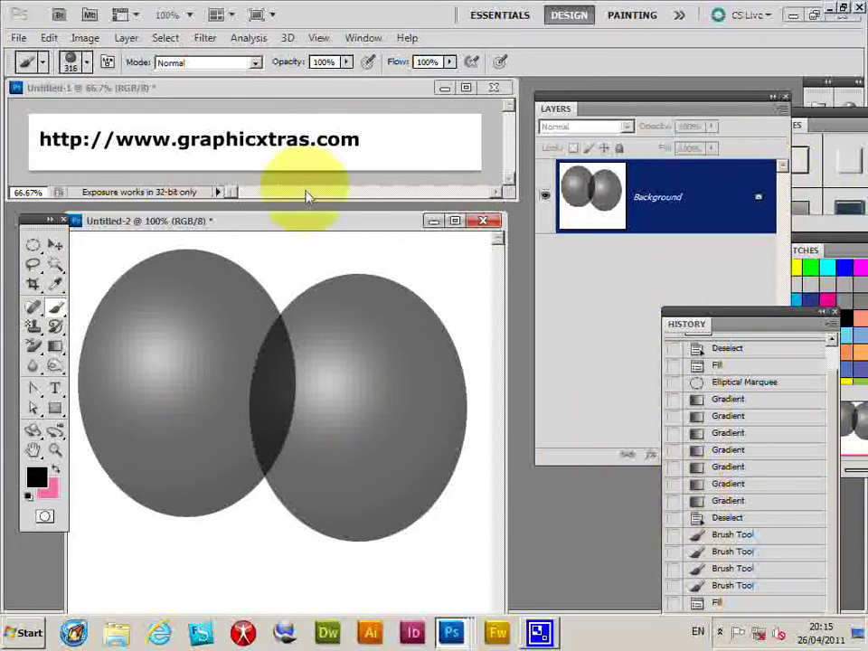
# Step: Fill the canvas with white again to clear it
pyautogui.click(47, 37)
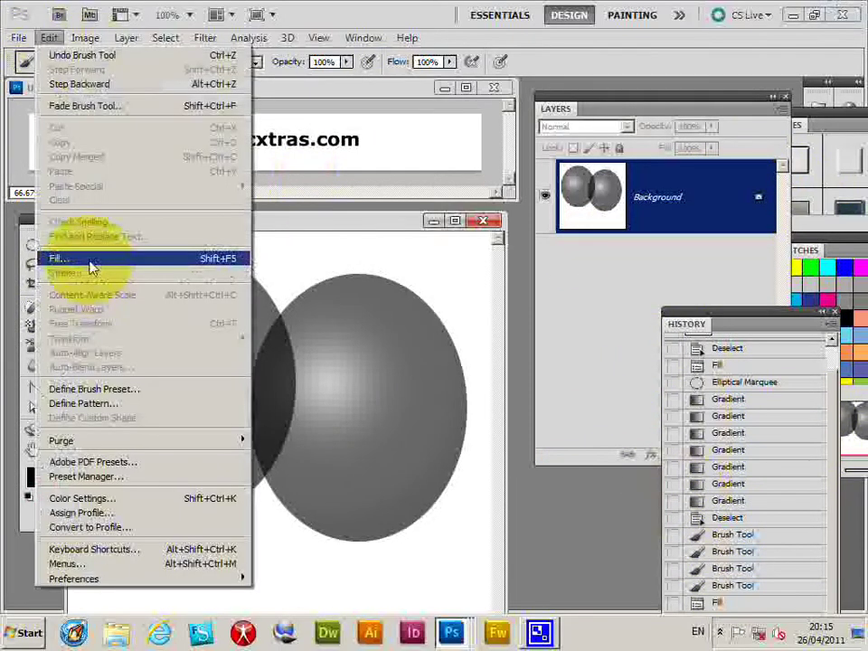
pyautogui.click(90, 261)
pyautogui.click(703, 226)
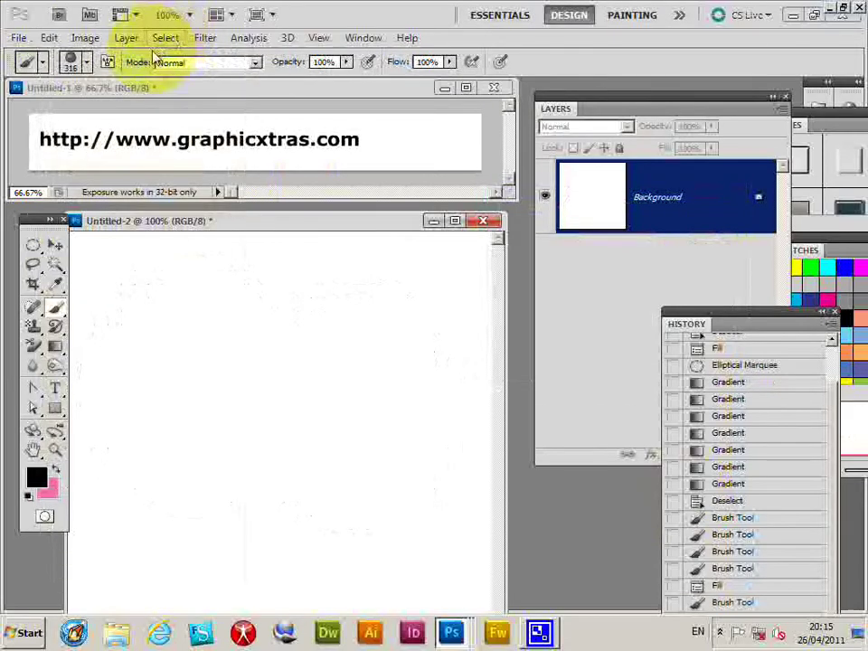
# Step: Close the brush presets, activate Untitled-1 and select the Gradient tool
pyautogui.click(86, 62)
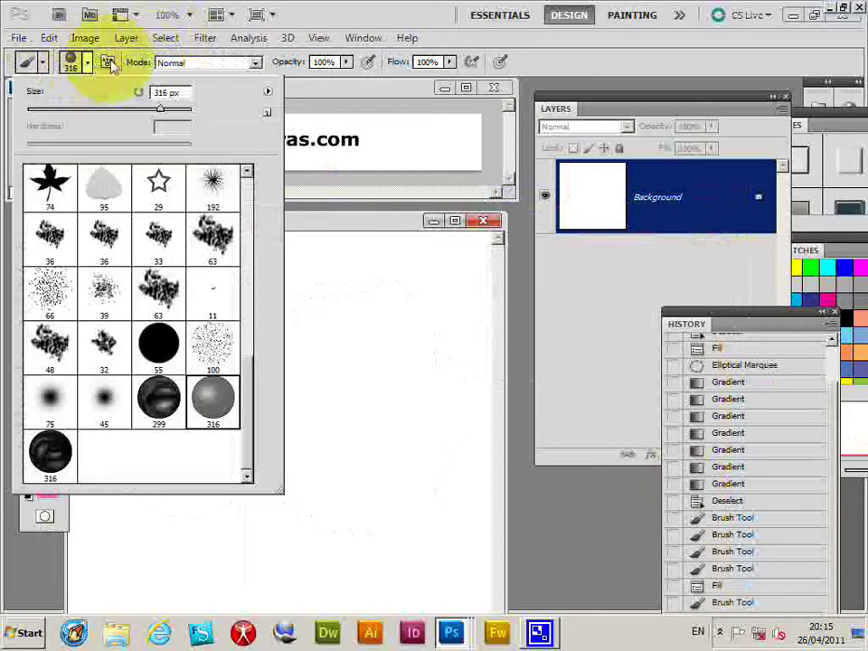
pyautogui.click(307, 88)
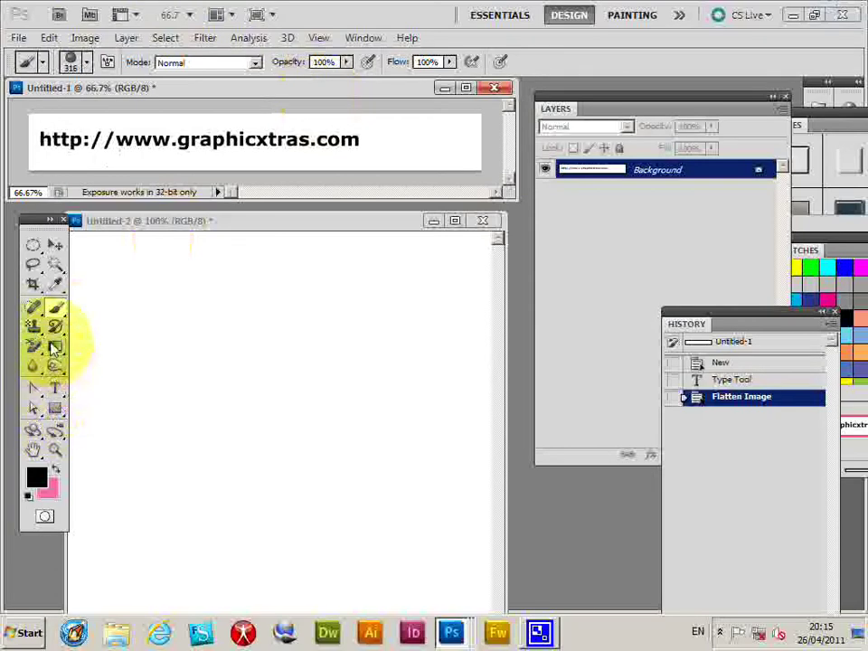
pyautogui.click(55, 346)
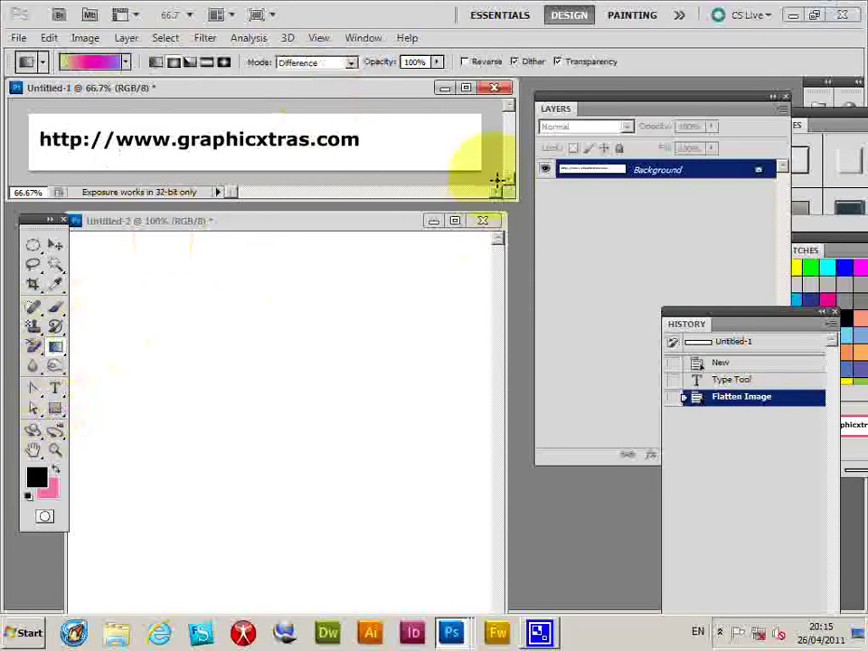
# Step: Replace gradients with GX04_Edged1_001.grd from PS Gradients 4 > Gradients GRD, without saving the current set
pyautogui.click(126, 62)
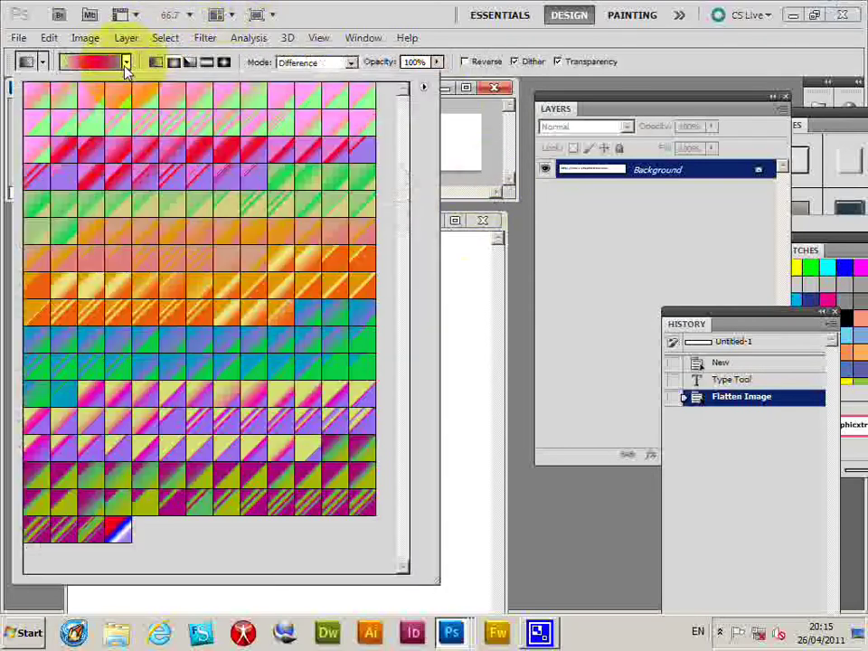
pyautogui.click(424, 88)
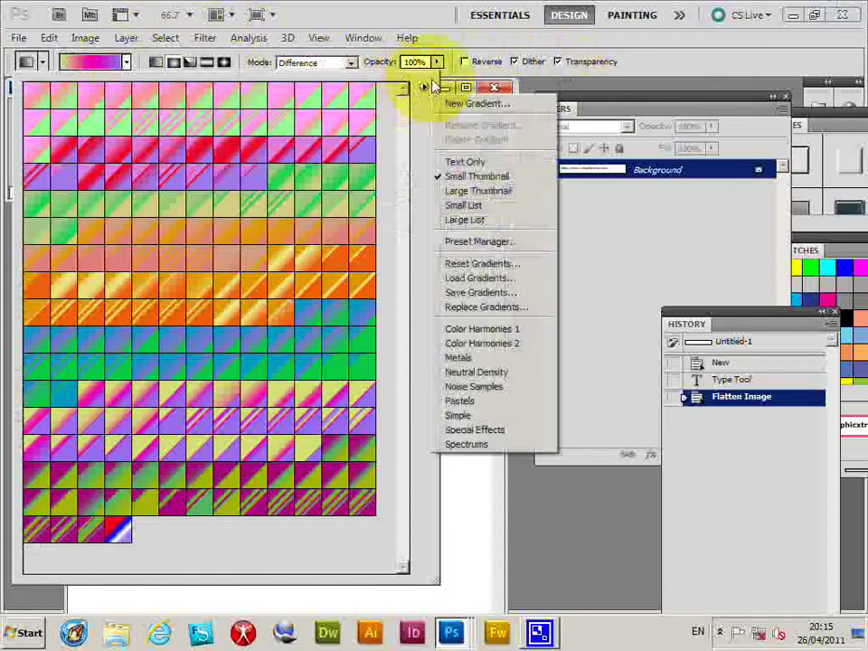
pyautogui.click(488, 308)
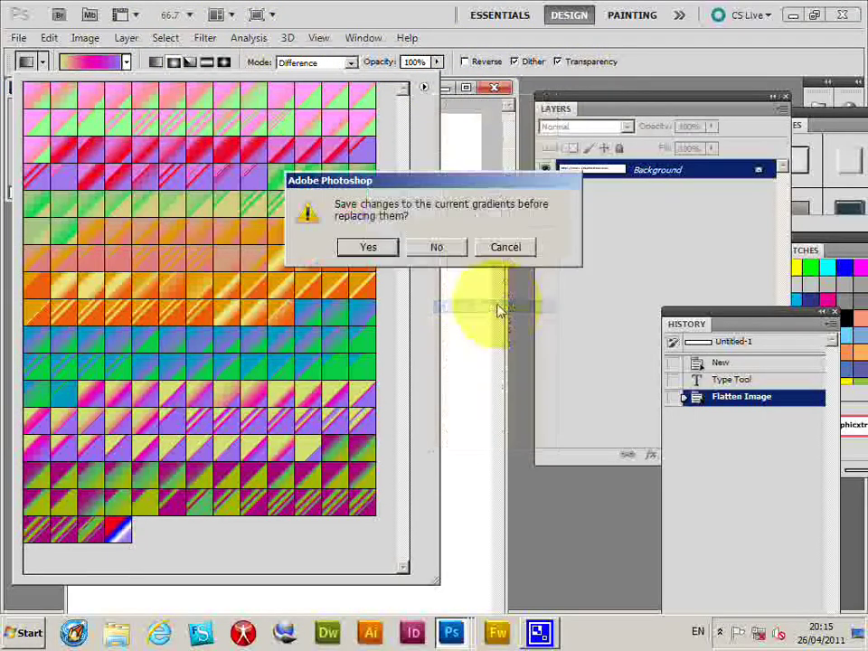
pyautogui.click(439, 250)
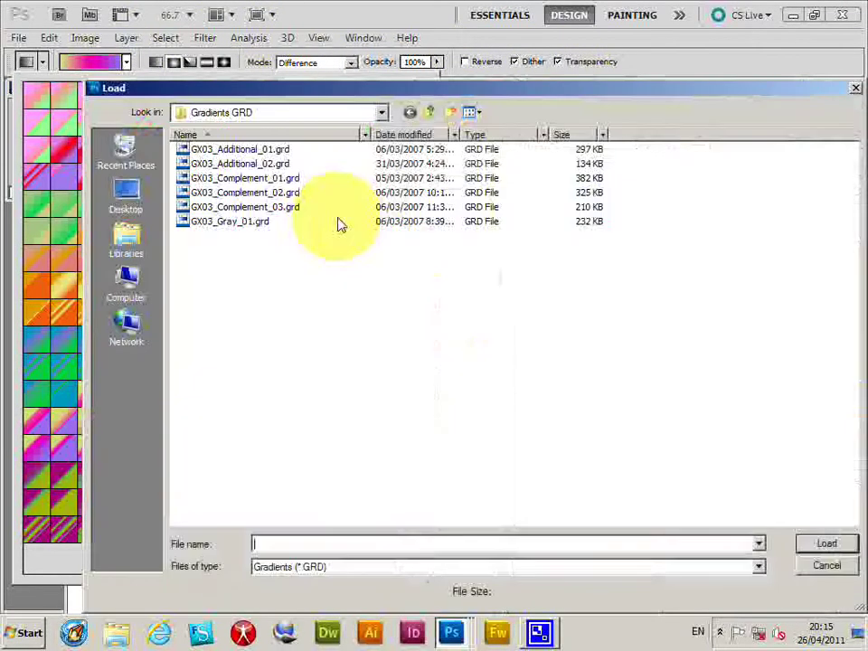
pyautogui.click(208, 112)
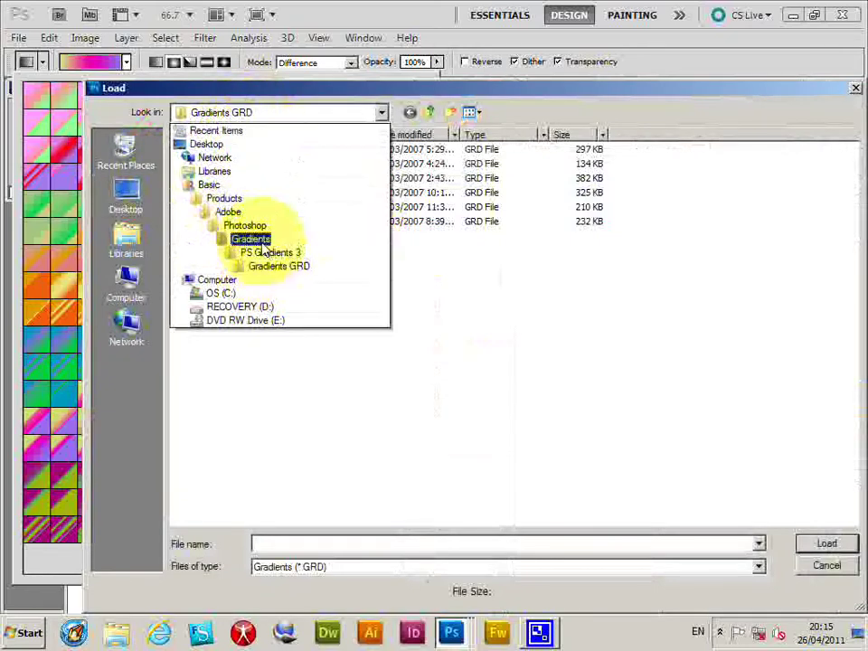
pyautogui.click(257, 240)
pyautogui.doubleClick(228, 205)
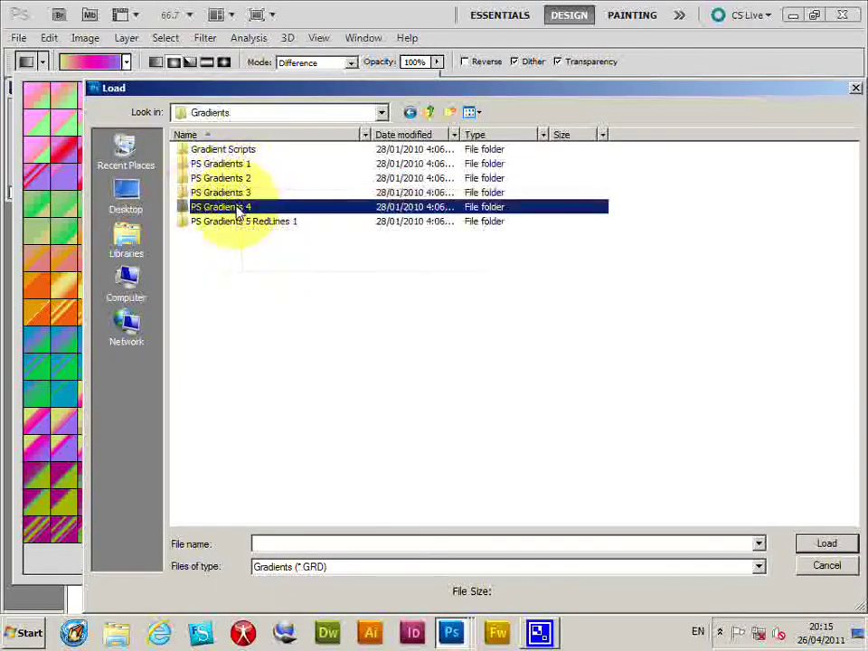
pyautogui.doubleClick(228, 150)
pyautogui.click(253, 150)
pyautogui.click(825, 544)
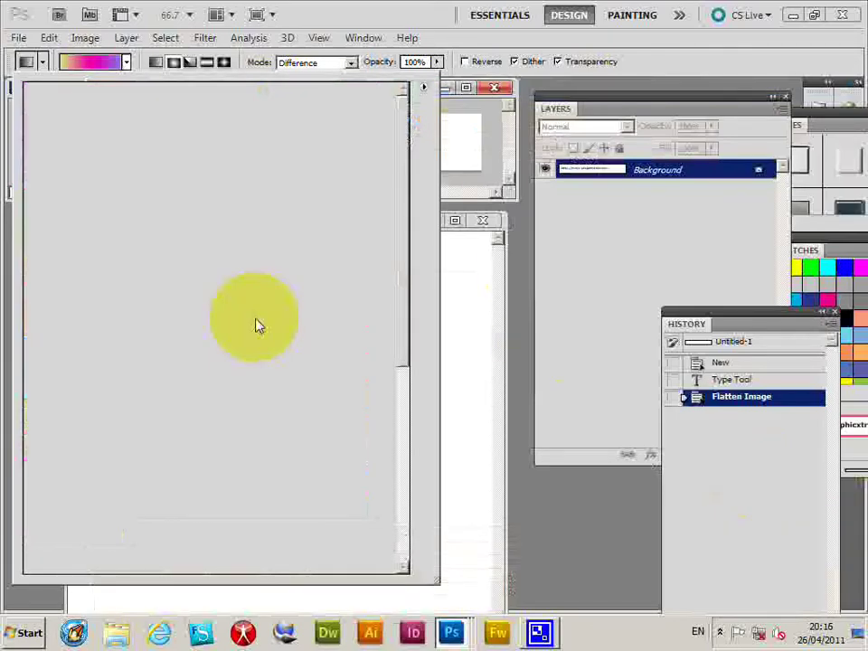
# Step: Open the current GX04_022 gradient in the Gradient Editor, cancel, then reopen it
pyautogui.click(87, 62)
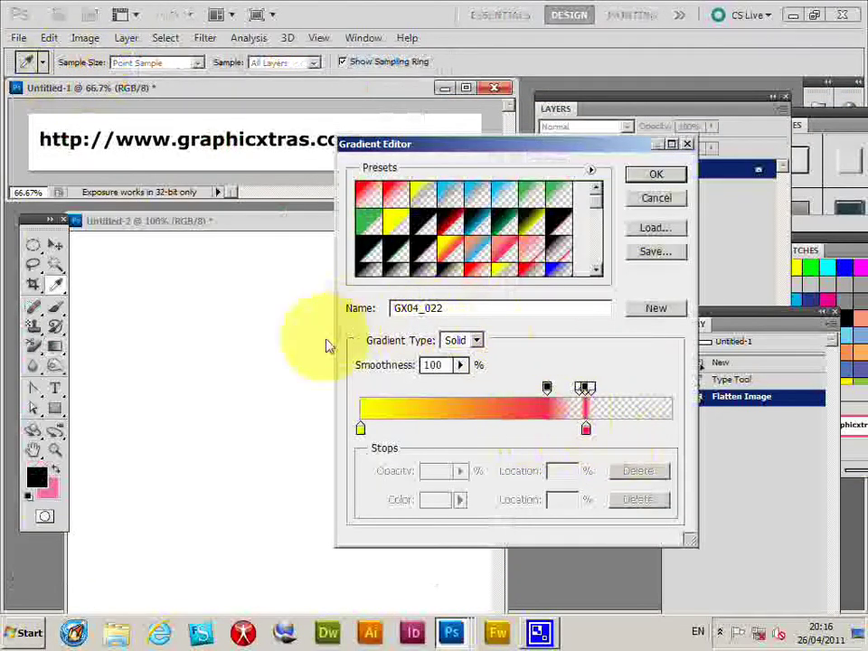
pyautogui.click(657, 197)
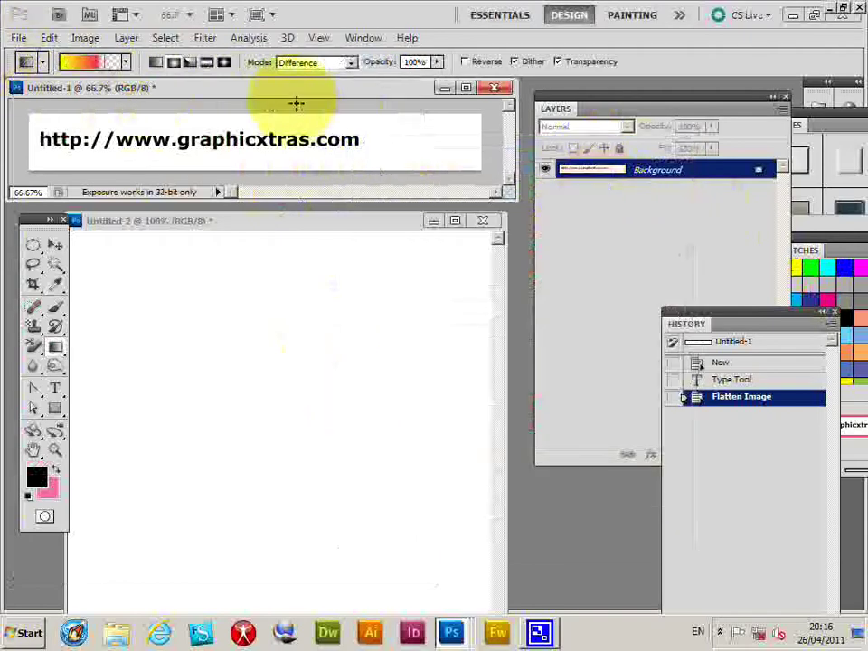
pyautogui.click(76, 63)
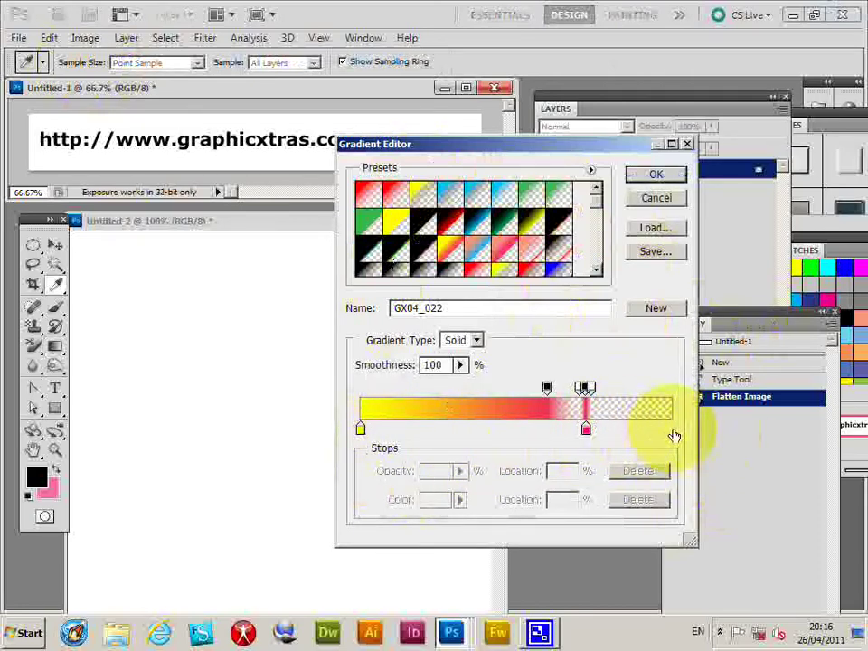
# Step: Switch gradient mode to Normal and redraw the GX04_022 radial sphere on the reverted white canvas
pyautogui.press('Return')
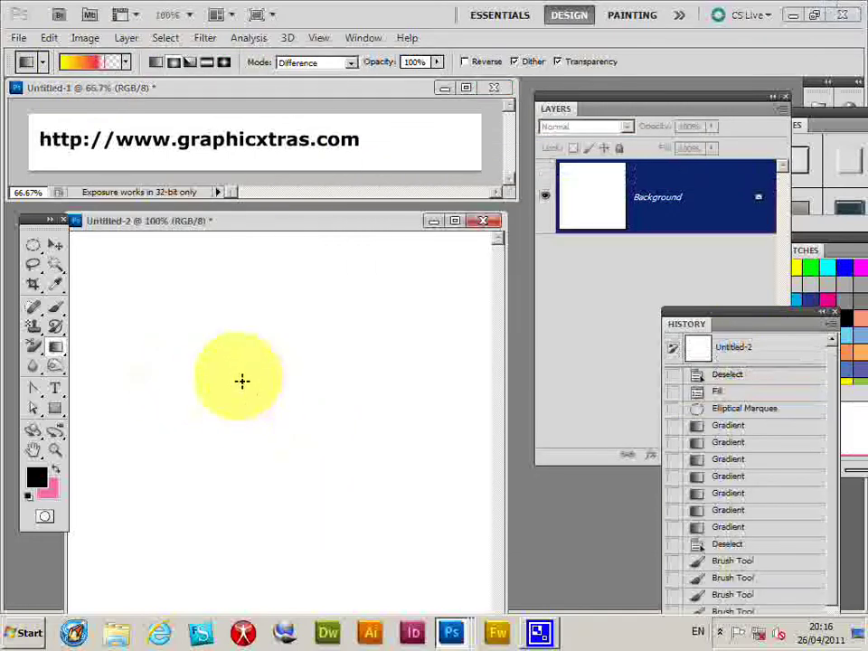
pyautogui.moveTo(246, 418); pyautogui.dragTo(321, 465)
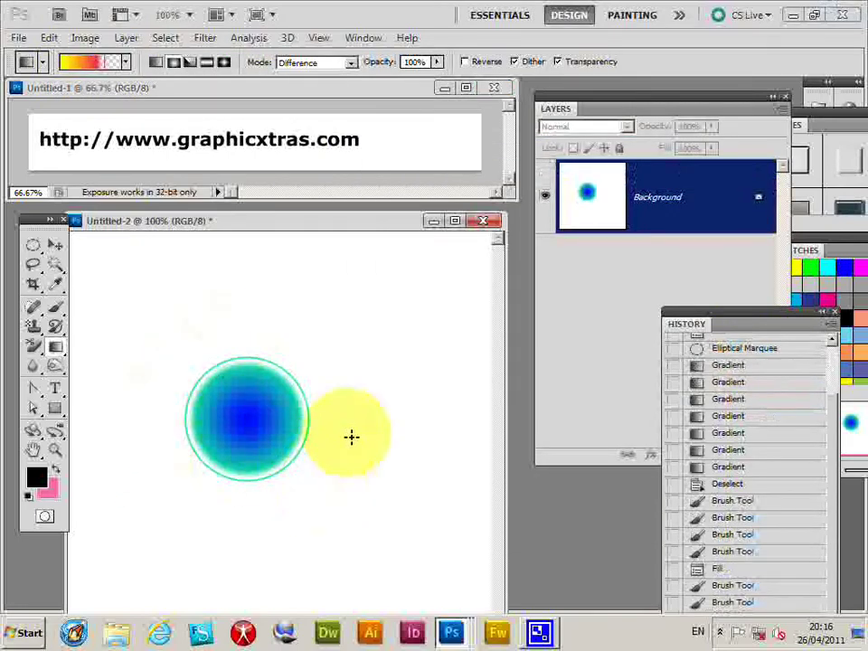
pyautogui.click(317, 63)
pyautogui.click(315, 76)
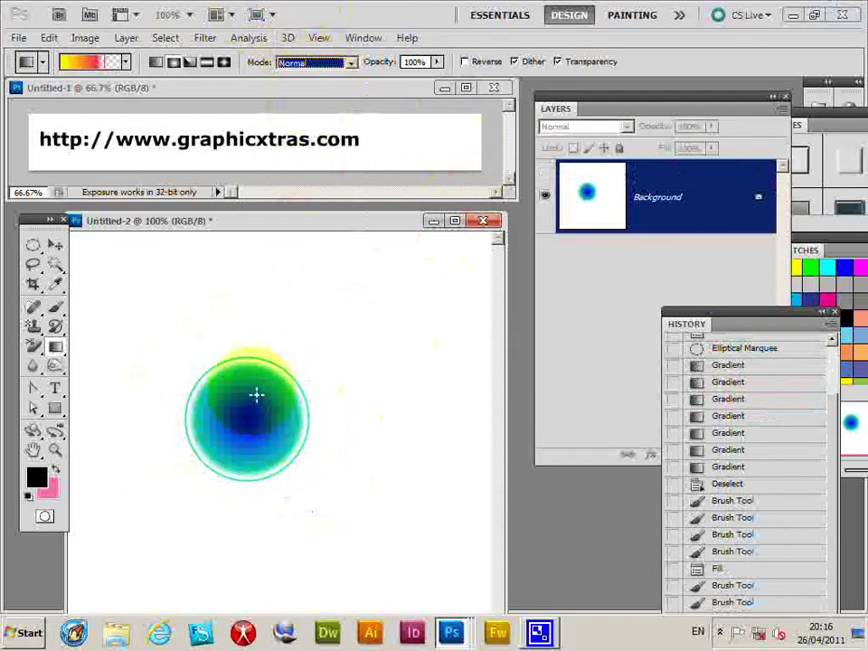
pyautogui.click(723, 568)
pyautogui.moveTo(266, 443); pyautogui.dragTo(369, 512)
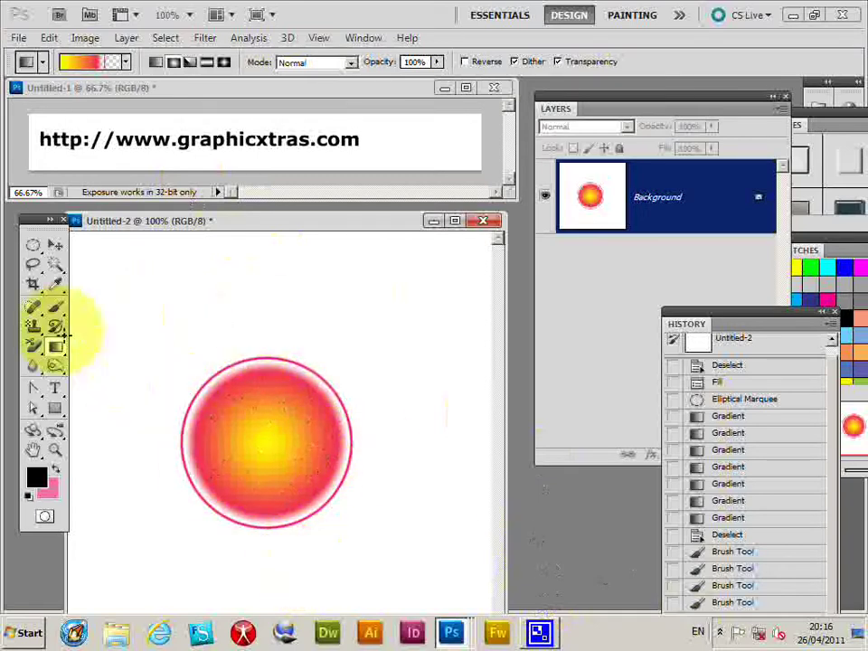
# Step: Select a rectangle around the yellow-pink sphere and define it as a brush preset
pyautogui.moveTo(32, 245); pyautogui.dragTo(77, 261)
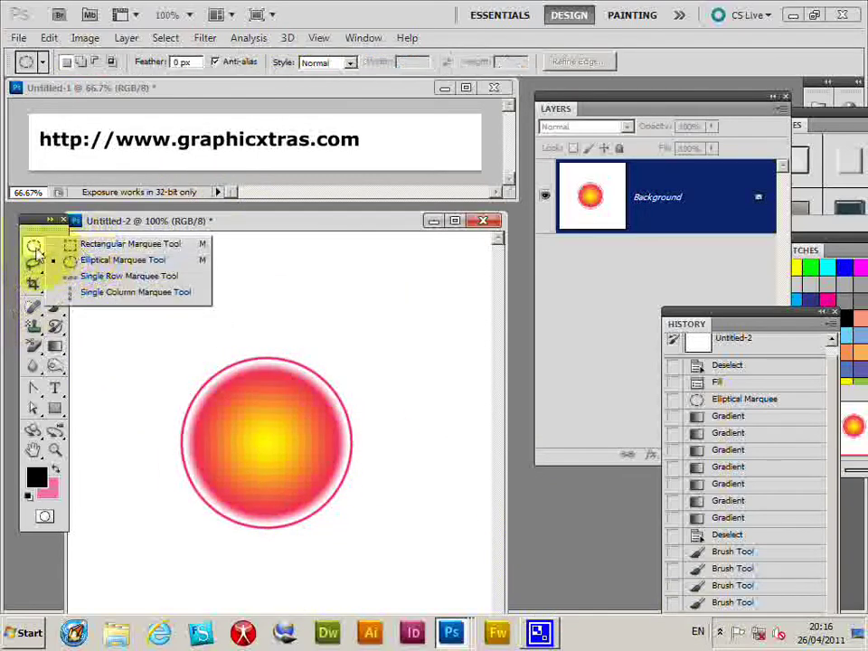
pyautogui.click(126, 243)
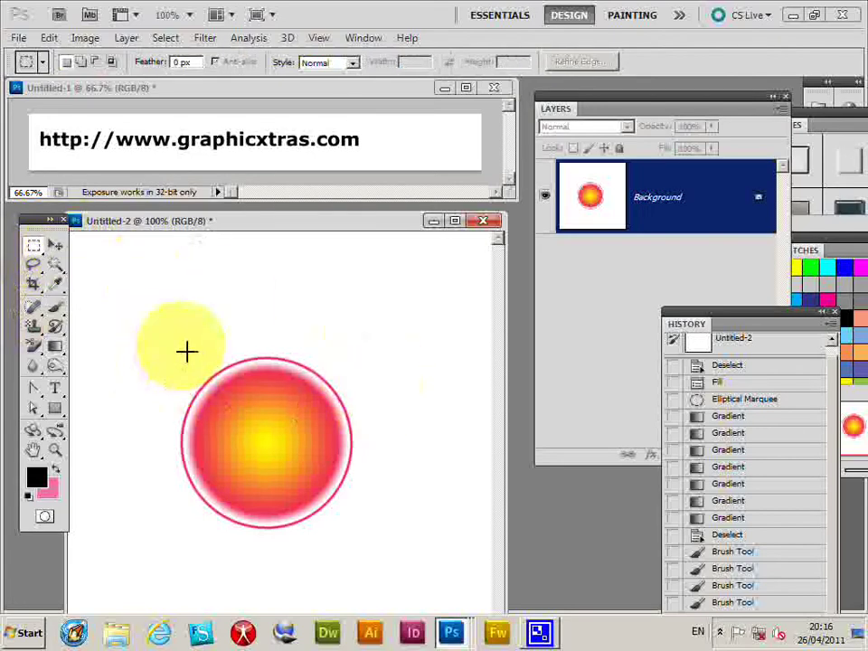
pyautogui.moveTo(167, 344); pyautogui.dragTo(388, 543)
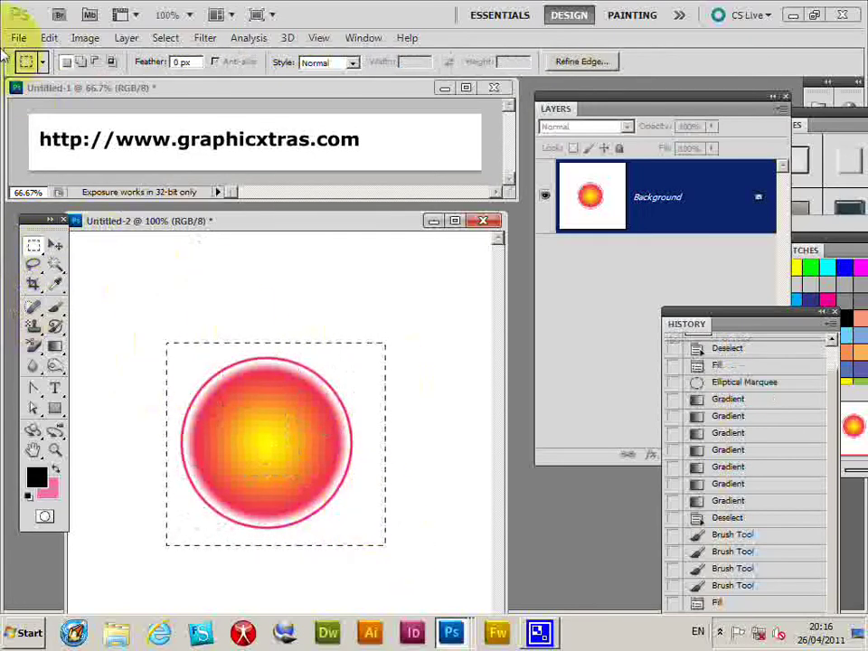
pyautogui.click(49, 38)
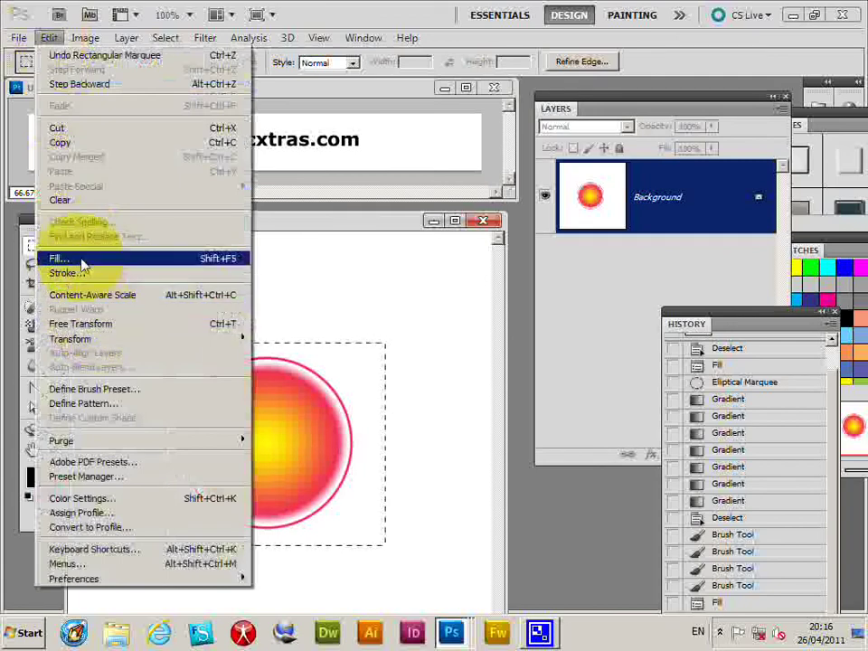
pyautogui.click(91, 390)
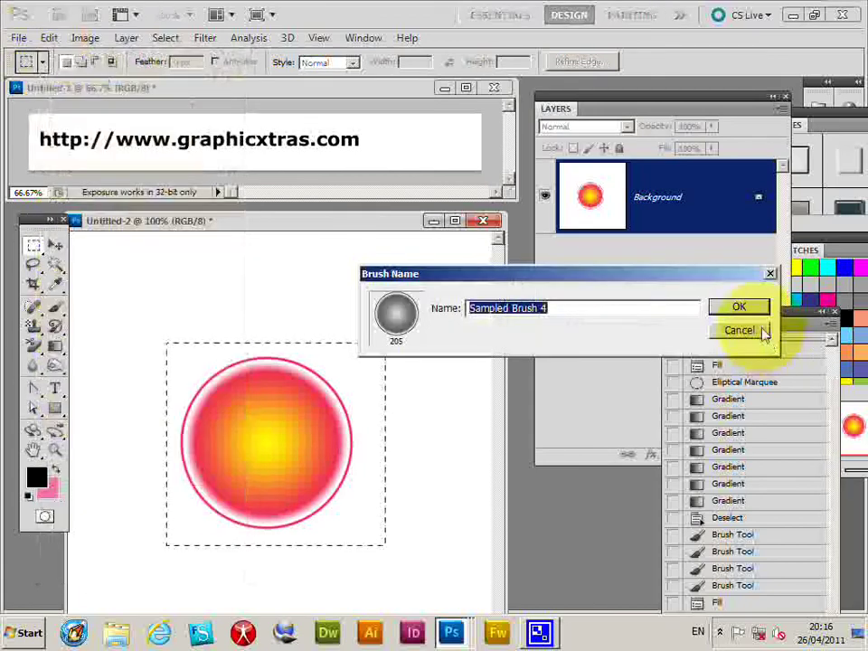
pyautogui.click(738, 307)
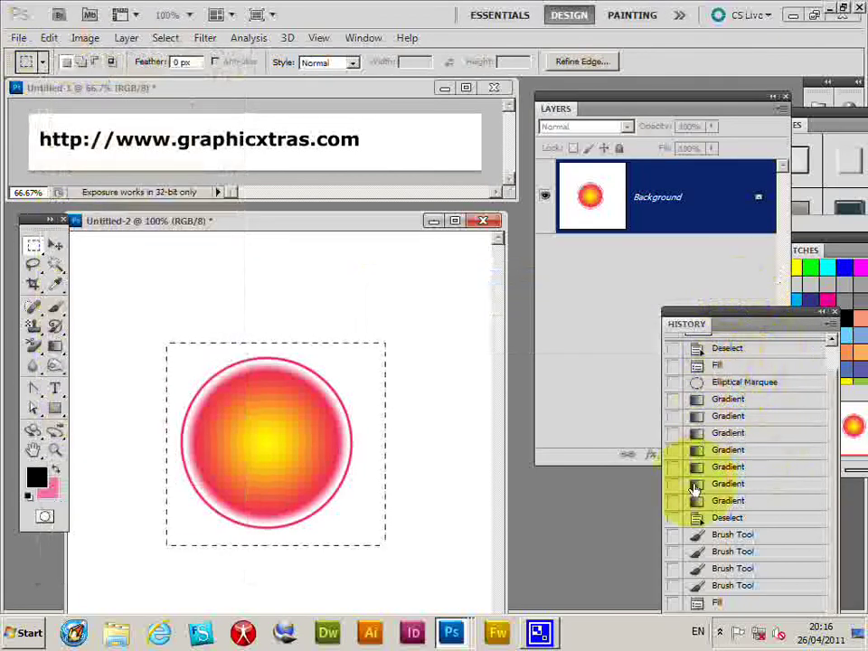
# Step: Undo back to plain white and choose the new 205 px sampled brush
pyautogui.hotkey('ctrl', 'z')
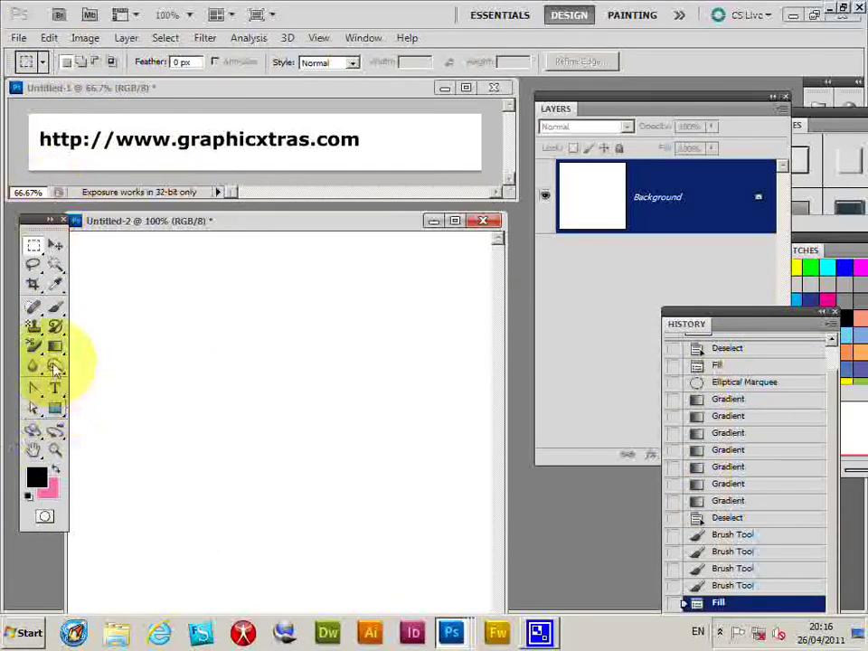
pyautogui.click(56, 306)
pyautogui.click(86, 63)
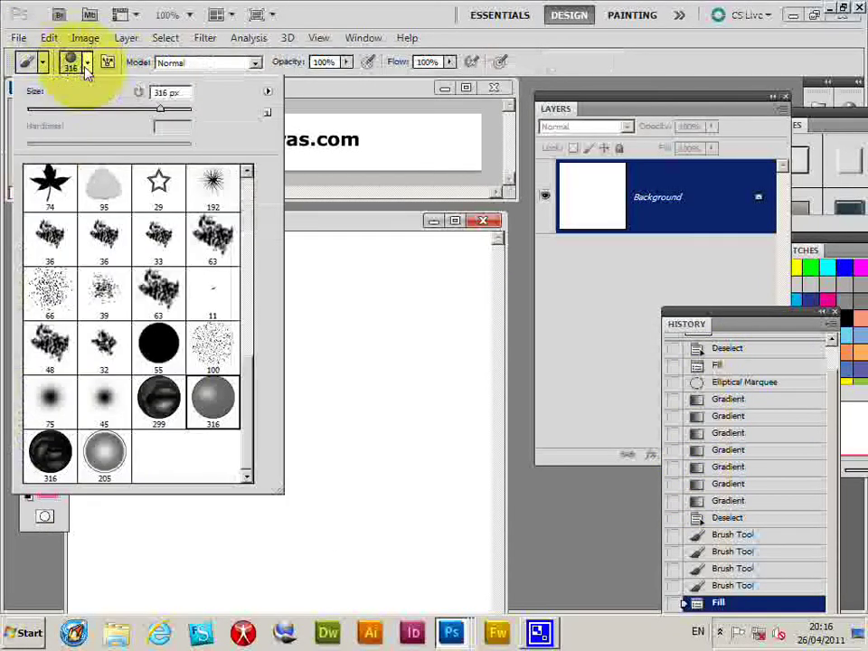
pyautogui.click(107, 454)
# Step: Stamp four grey spheres: centre-right, left, top left and bottom right
pyautogui.click(369, 387)
pyautogui.click(207, 451)
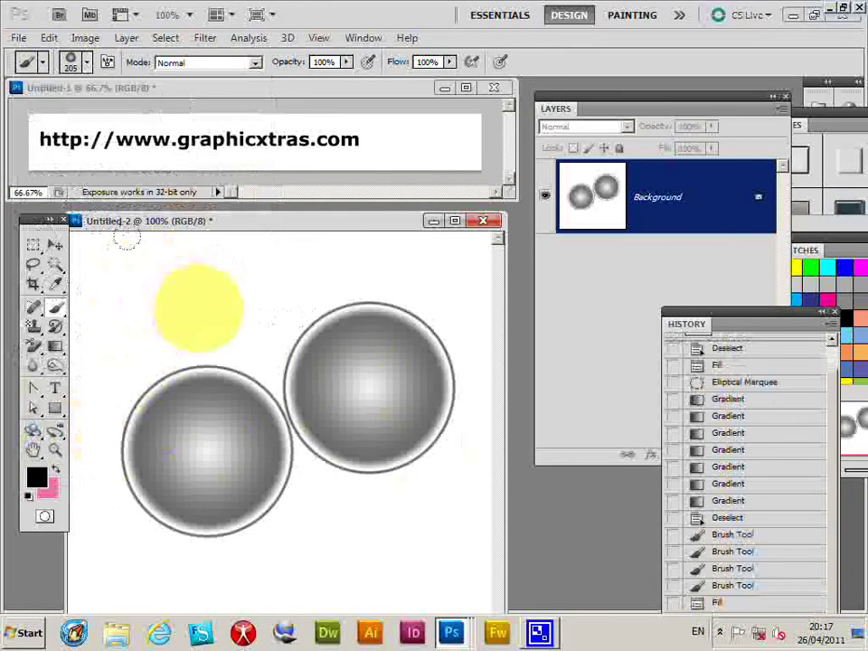
pyautogui.click(197, 303)
pyautogui.click(371, 530)
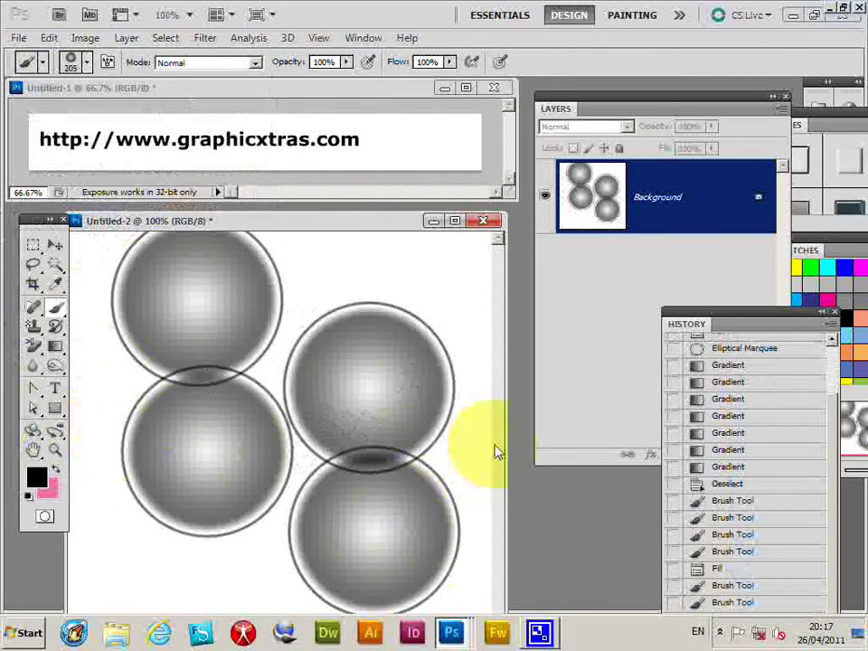